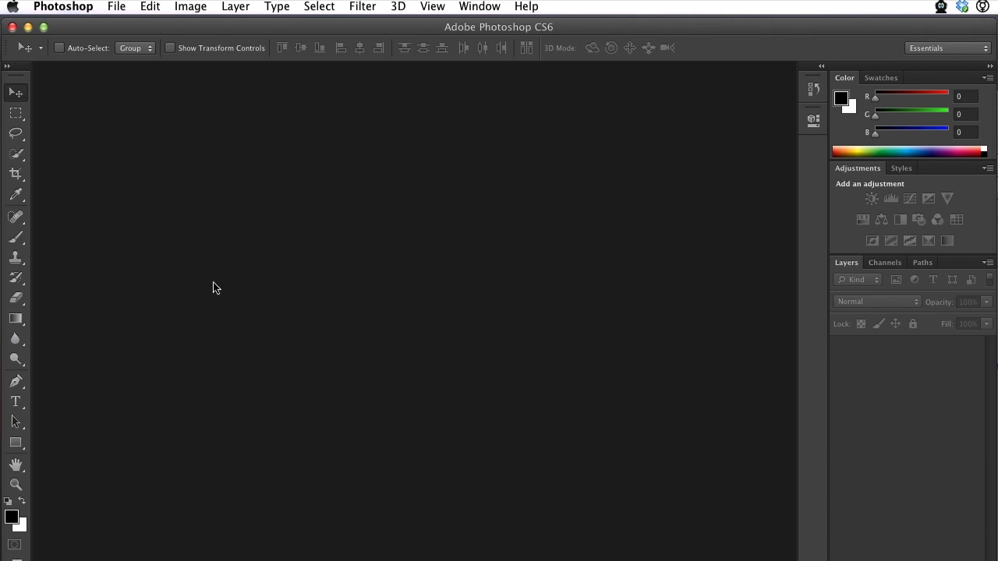
Open Perspective.jpg from the PS Tutorial Files folder
{"action": "left_click", "coordinate": [116, 7]}
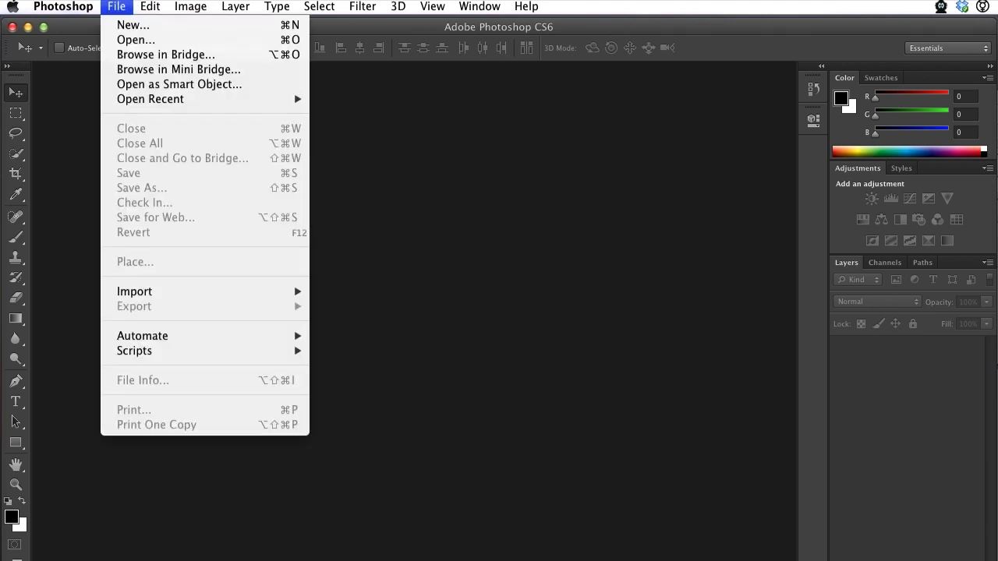
{"action": "left_click", "coordinate": [136, 40]}
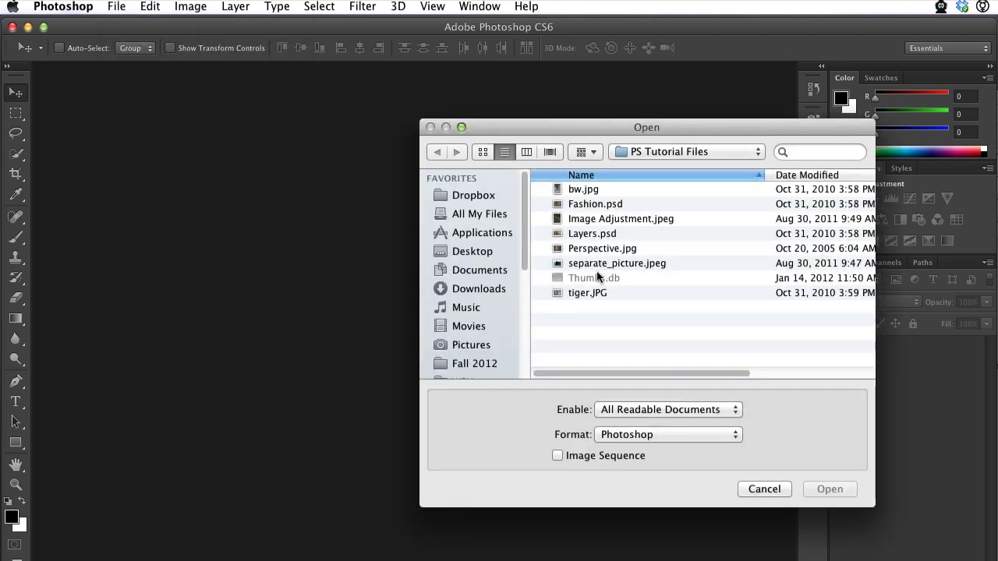
{"action": "double_click", "coordinate": [601, 249]}
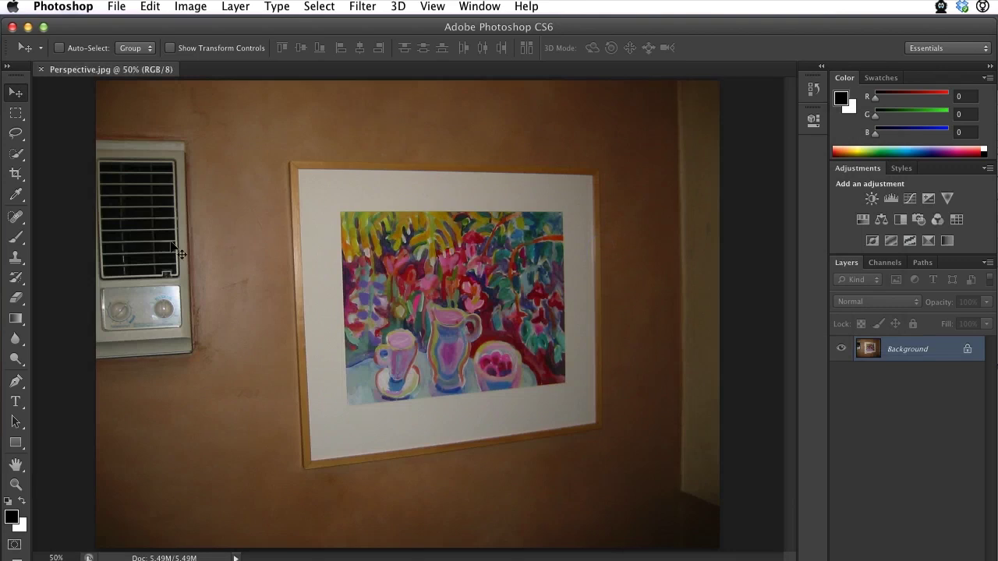
{"action": "left_click", "coordinate": [16, 178]}
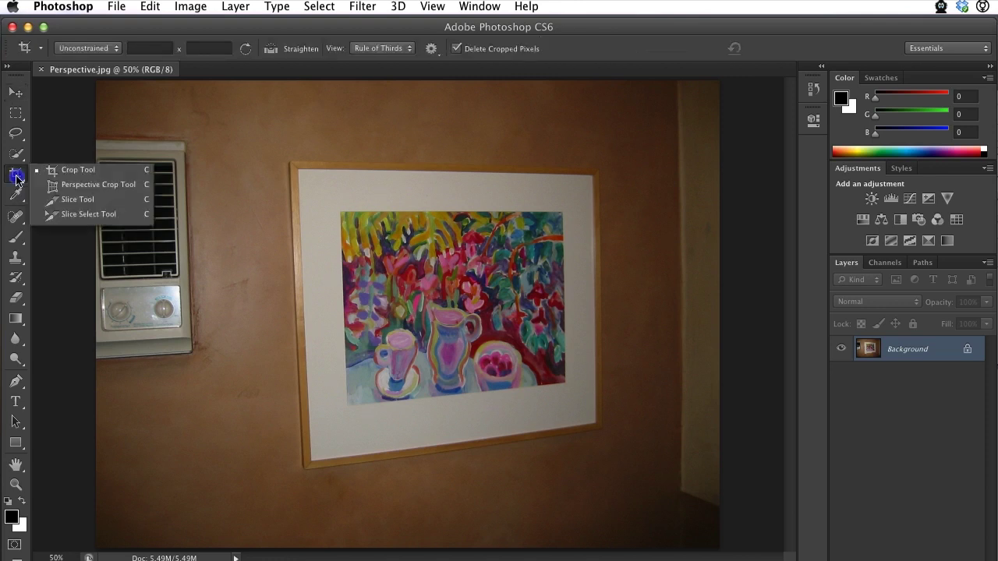
Switch to the Perspective Crop Tool and drag a crop box around the framed painting
{"action": "left_click_drag", "start_coordinate": [15, 179], "coordinate": [81, 189]}
{"action": "left_click", "coordinate": [83, 188]}
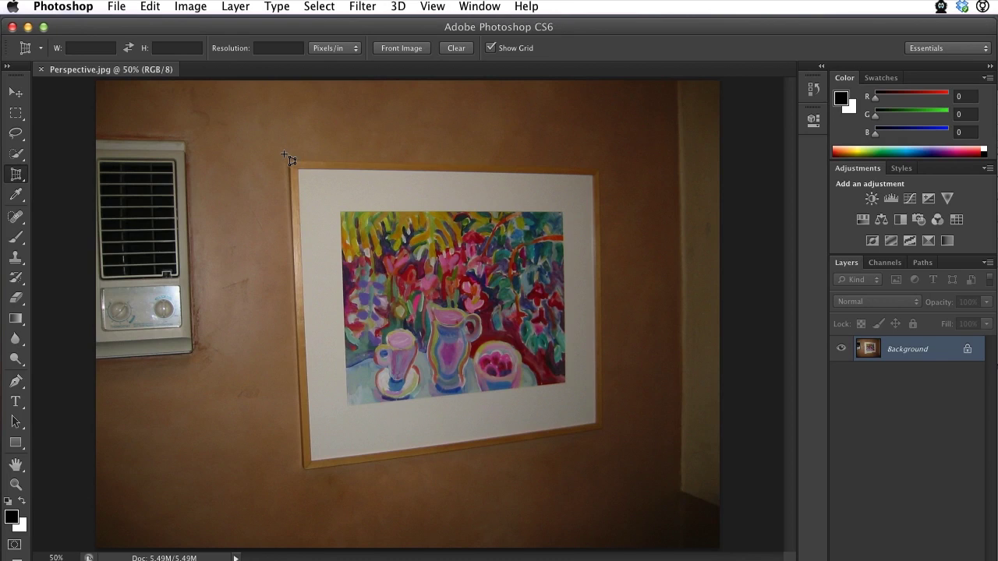
{"action": "left_click_drag", "start_coordinate": [285, 156], "coordinate": [629, 470]}
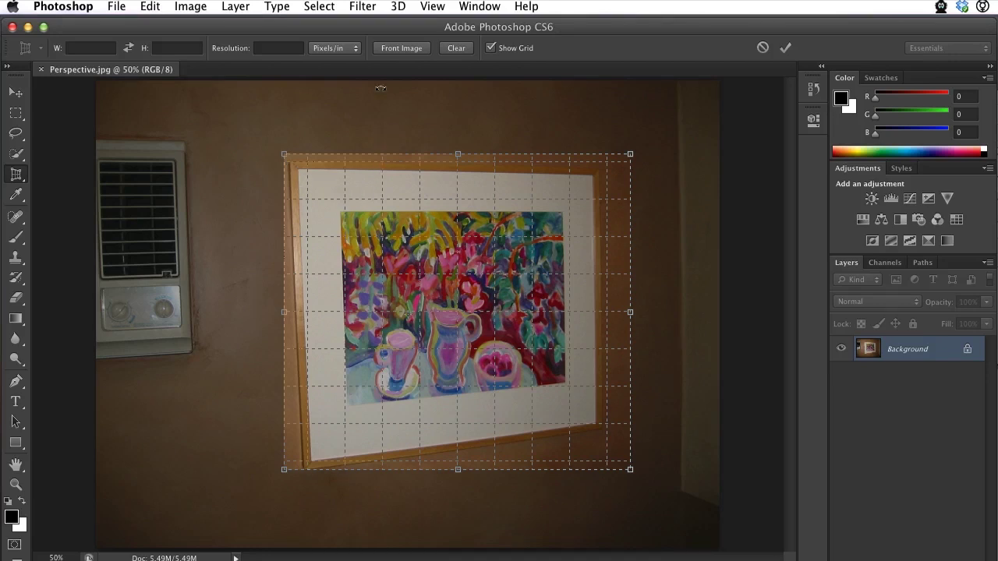
Zoom the view in to 100% on the painting
{"action": "left_click", "coordinate": [434, 6]}
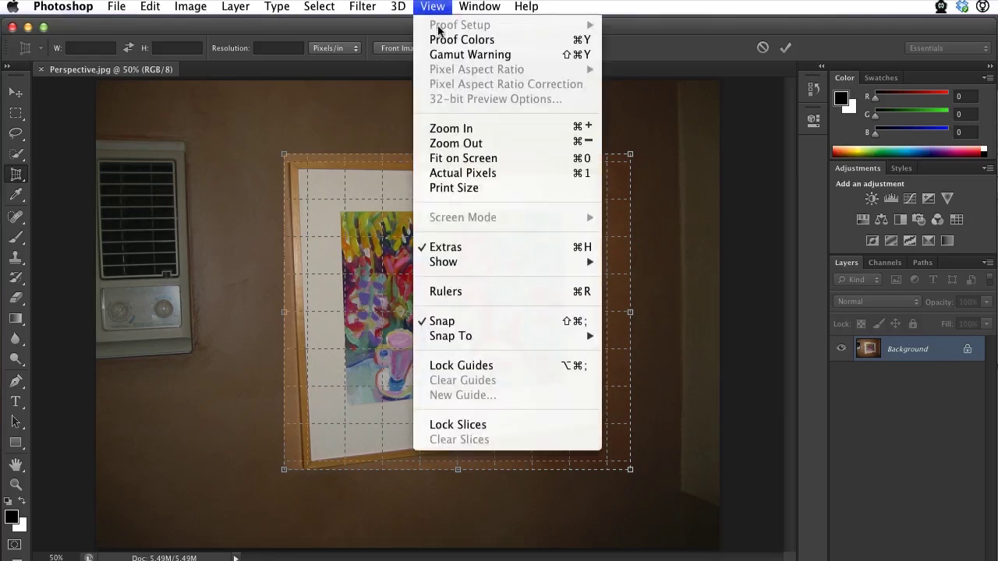
{"action": "left_click", "coordinate": [459, 129]}
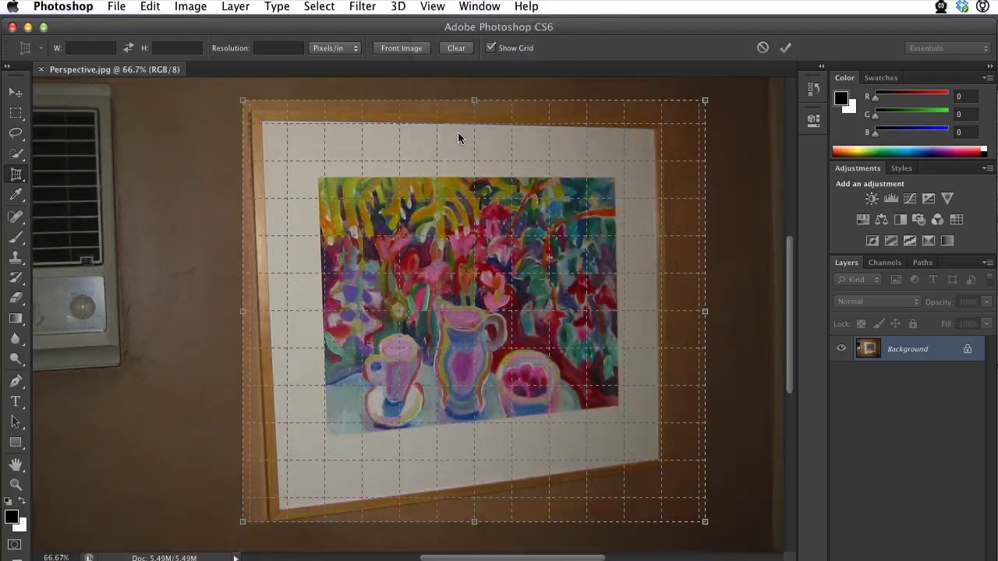
{"action": "key", "text": "super+plus"}
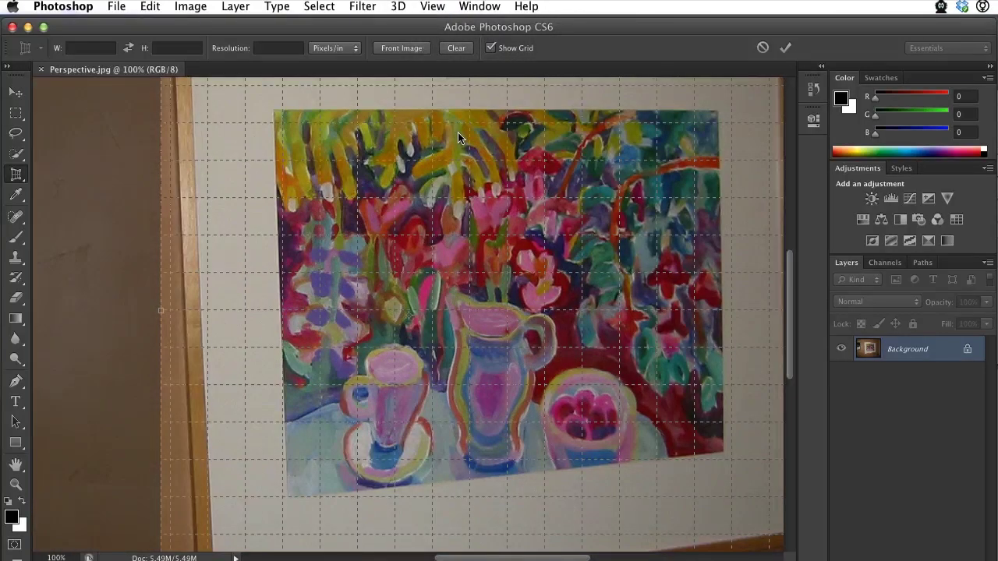
{"action": "scroll", "coordinate": [390, 171], "scroll_direction": "up", "scroll_amount": 5}
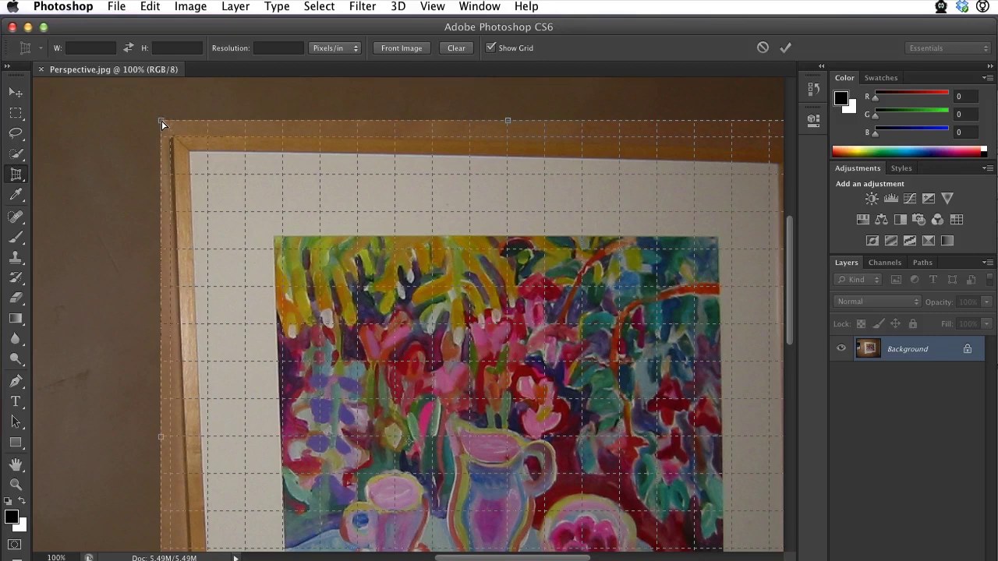
Drag the top-left, top-right, bottom-right and bottom-left crop corners onto the mat's corners
{"action": "left_click_drag", "start_coordinate": [162, 123], "coordinate": [193, 156]}
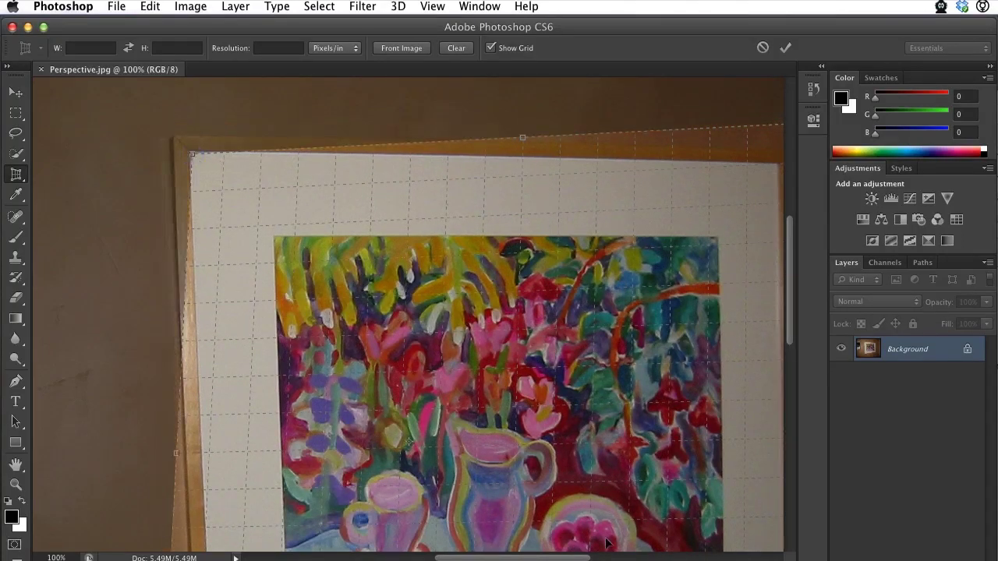
{"action": "scroll", "coordinate": [577, 549], "scroll_direction": "right", "scroll_amount": 5}
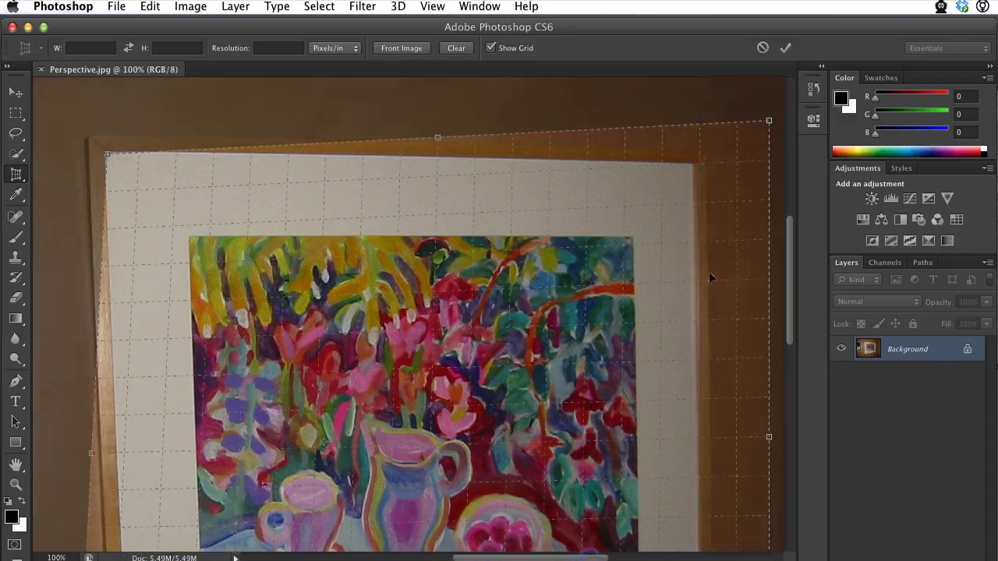
{"action": "left_click_drag", "start_coordinate": [750, 135], "coordinate": [690, 165]}
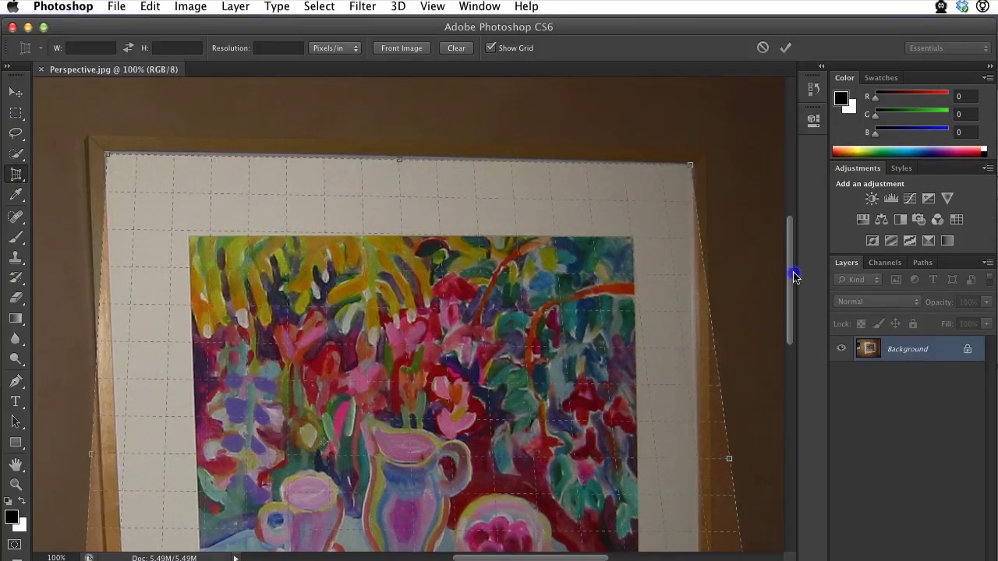
{"action": "left_click_drag", "start_coordinate": [789, 274], "coordinate": [783, 364]}
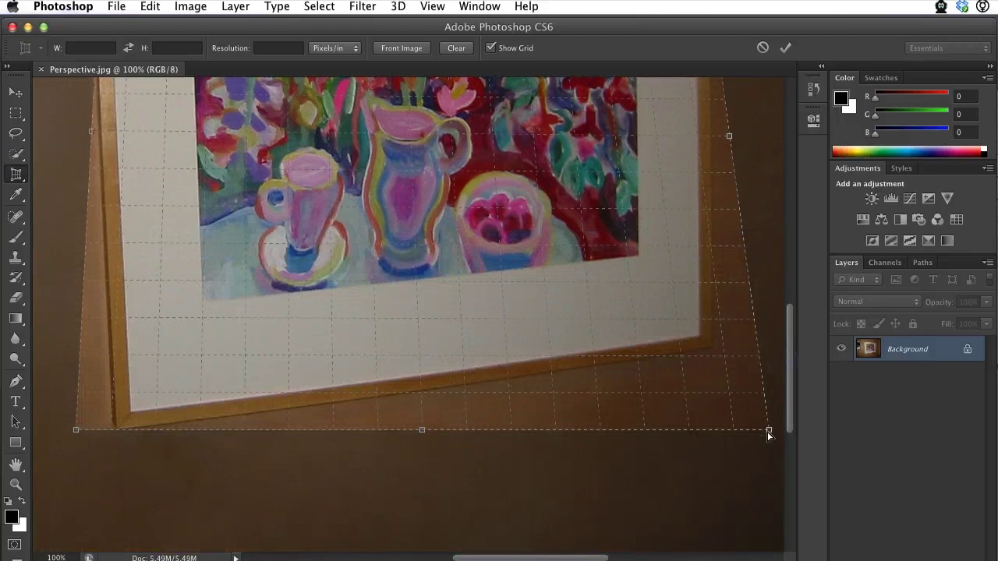
{"action": "left_click_drag", "start_coordinate": [766, 425], "coordinate": [695, 335]}
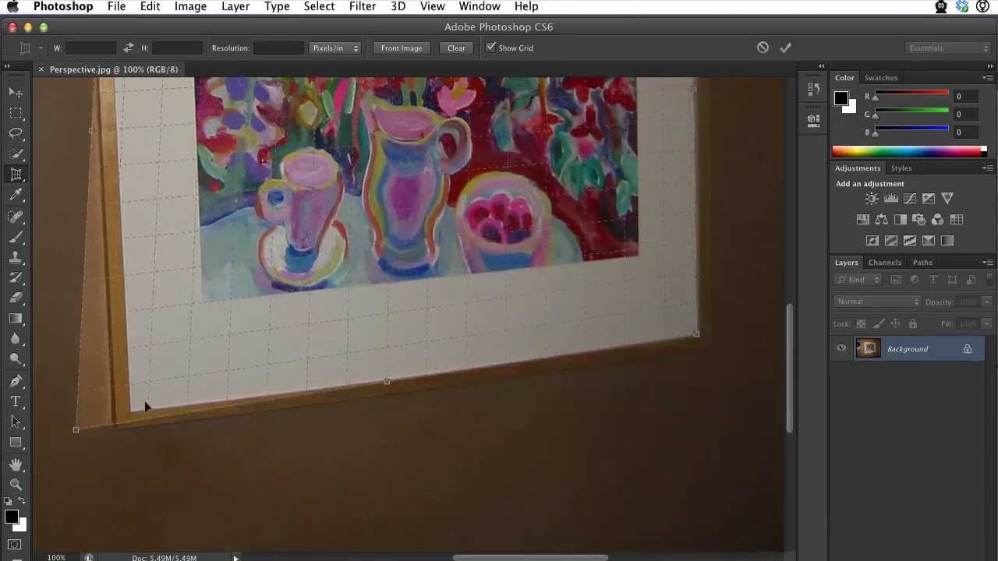
{"action": "left_click_drag", "start_coordinate": [75, 427], "coordinate": [132, 409]}
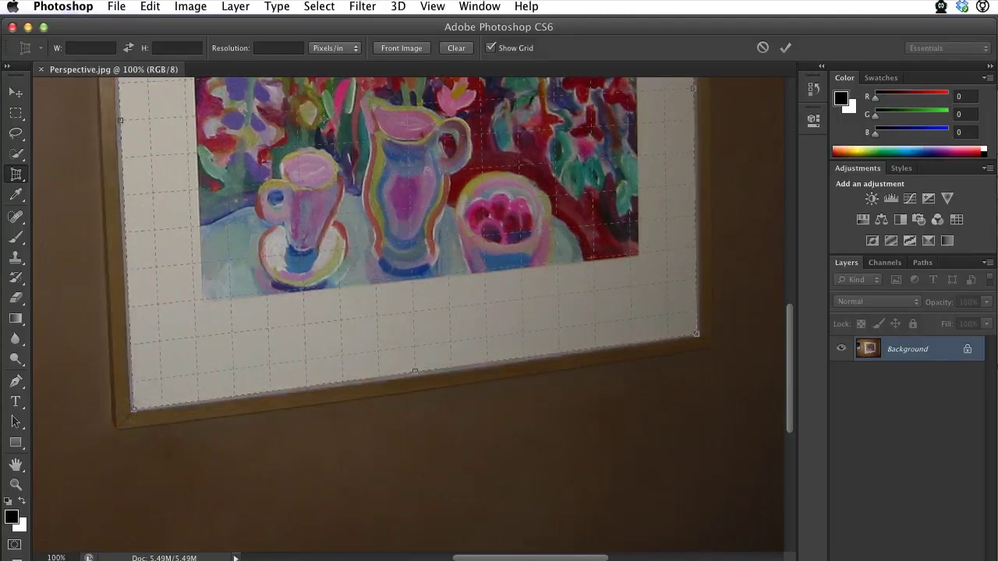
Fit the image on screen and commit the perspective crop
{"action": "left_click", "coordinate": [432, 6]}
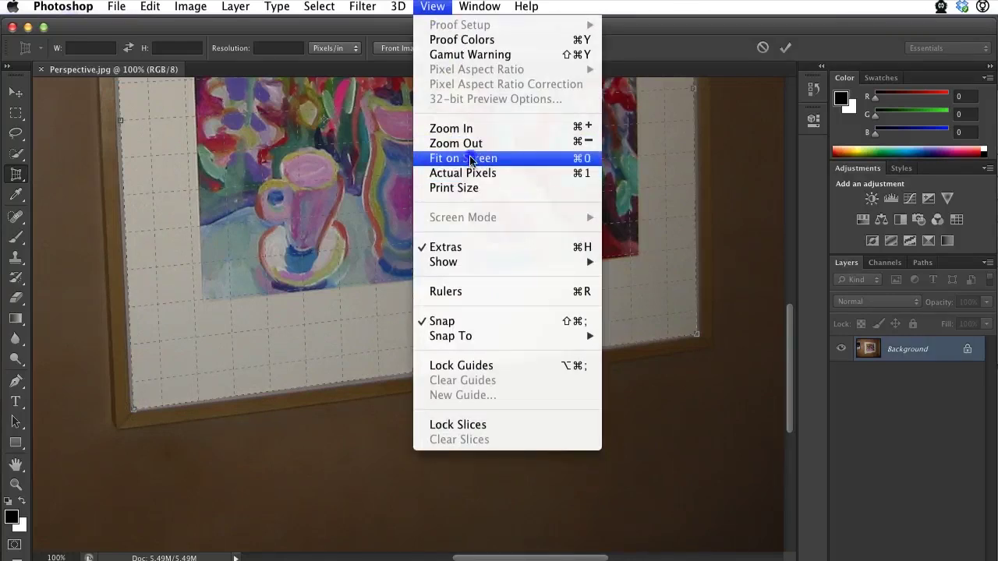
{"action": "left_click", "coordinate": [471, 160]}
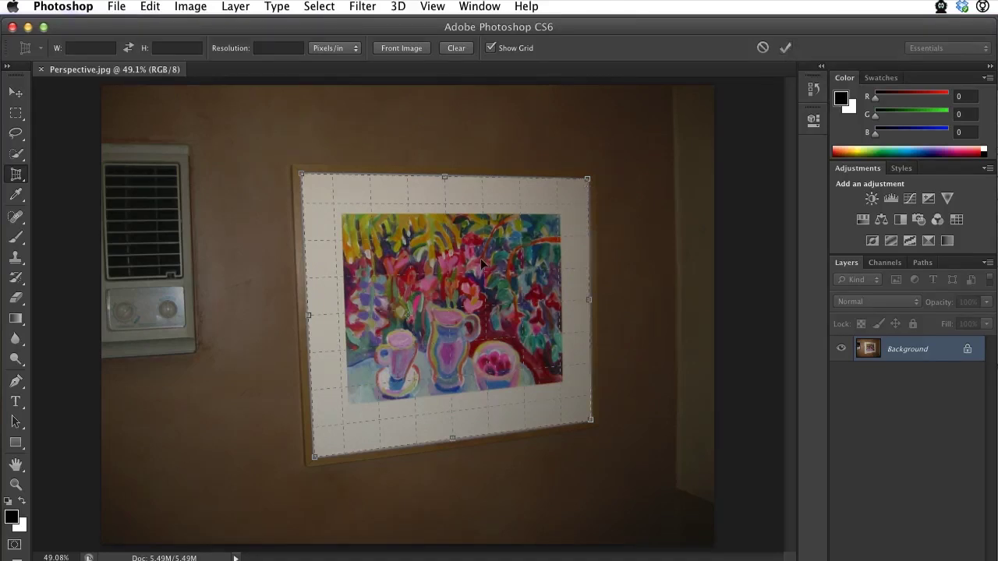
{"action": "left_click", "coordinate": [785, 49]}
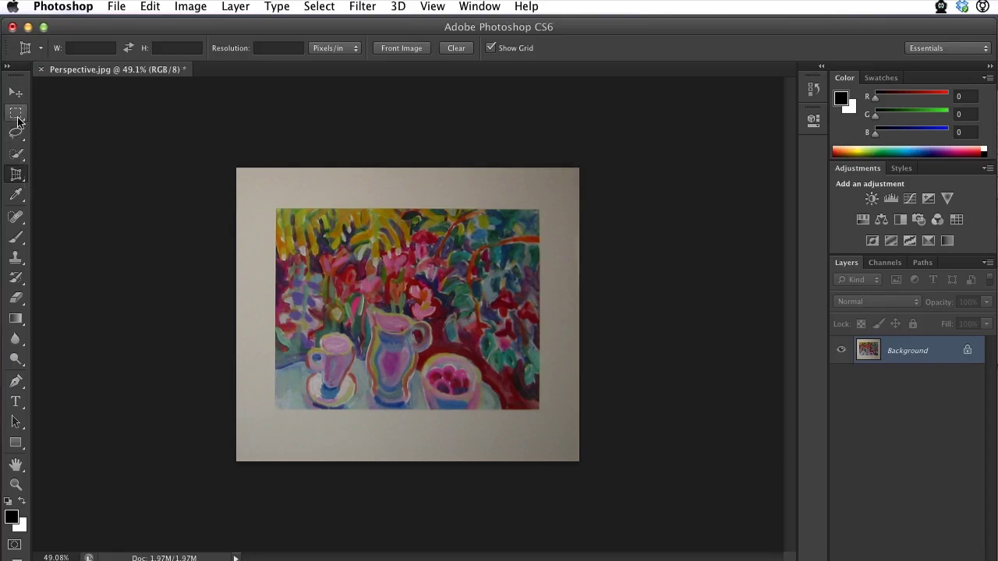
Marquee-select the painting's rectangle, then invert the selection so only the mat border is selected
{"action": "left_click", "coordinate": [17, 115]}
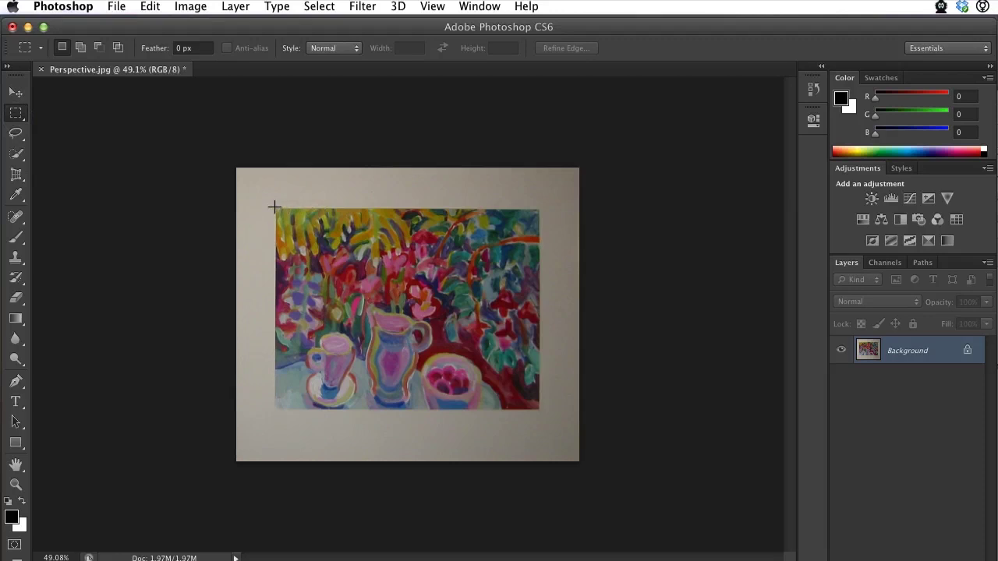
{"action": "key", "text": "super+1"}
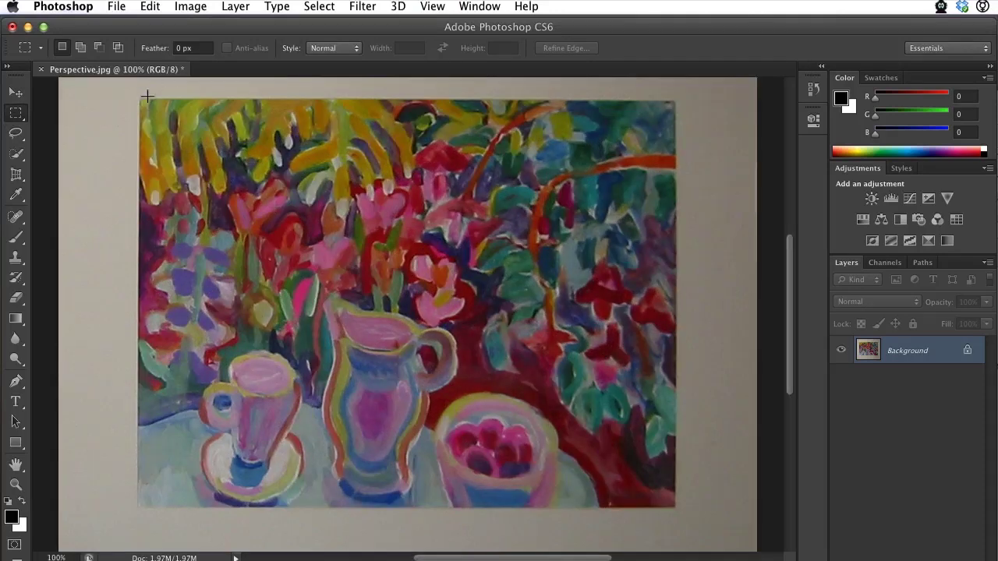
{"action": "mouse_move", "coordinate": [137, 508]}
{"action": "left_mouse_down"}
{"action": "mouse_move", "coordinate": [285, 413]}
{"action": "mouse_move", "coordinate": [507, 196]}
{"action": "mouse_move", "coordinate": [620, 153]}
{"action": "mouse_move", "coordinate": [674, 115]}
{"action": "mouse_move", "coordinate": [677, 98]}
{"action": "left_mouse_up"}
{"action": "scroll", "coordinate": [581, 187], "scroll_direction": "up", "scroll_amount": 2}
{"action": "scroll", "coordinate": [579, 187], "scroll_direction": "down", "scroll_amount": 2}
{"action": "key", "text": "super+minus"}
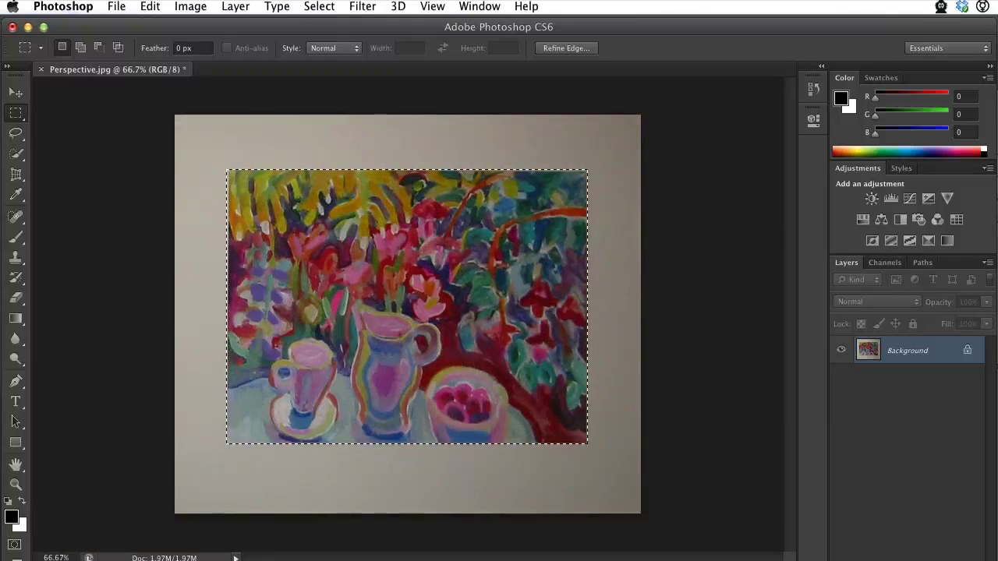
{"action": "left_click", "coordinate": [319, 6]}
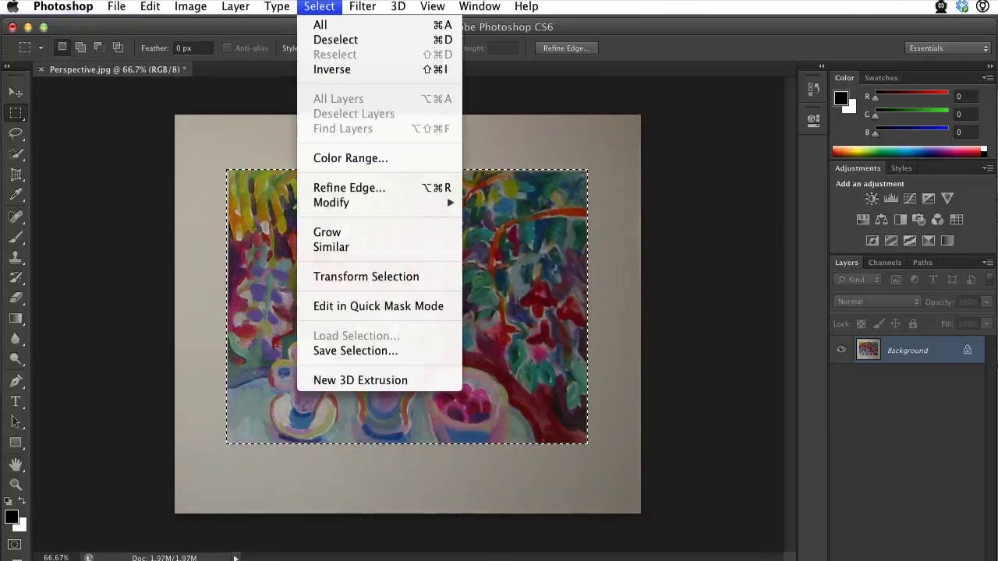
{"action": "left_click", "coordinate": [339, 71]}
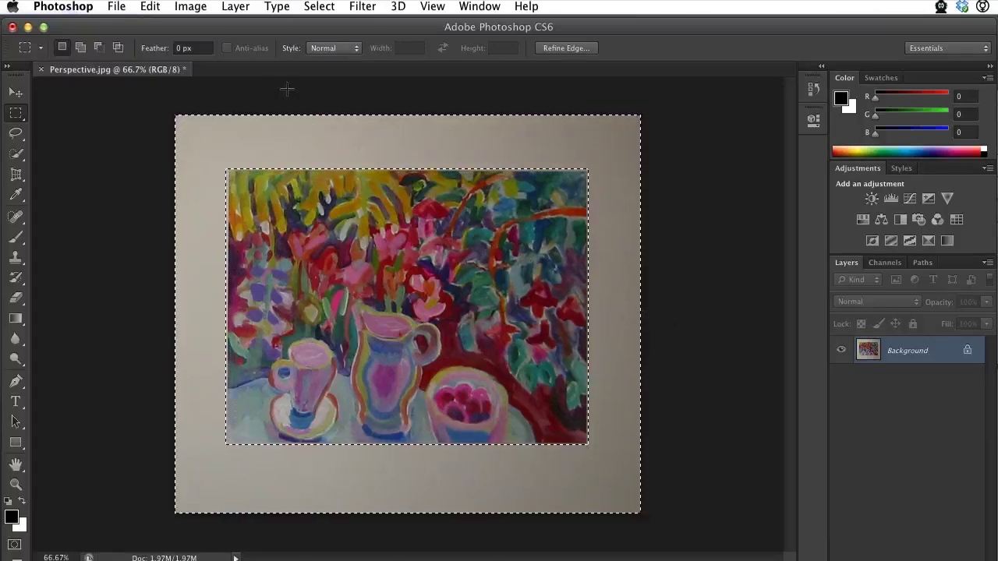
Fill the selected border with an off-white colour around f4f4f4, then deselect
{"action": "left_click", "coordinate": [152, 6]}
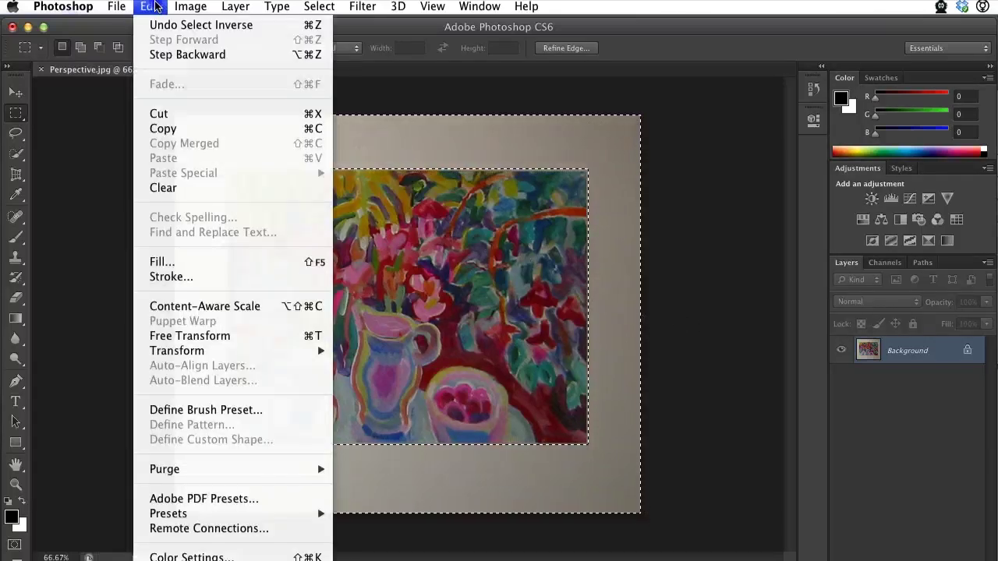
{"action": "left_click", "coordinate": [232, 261]}
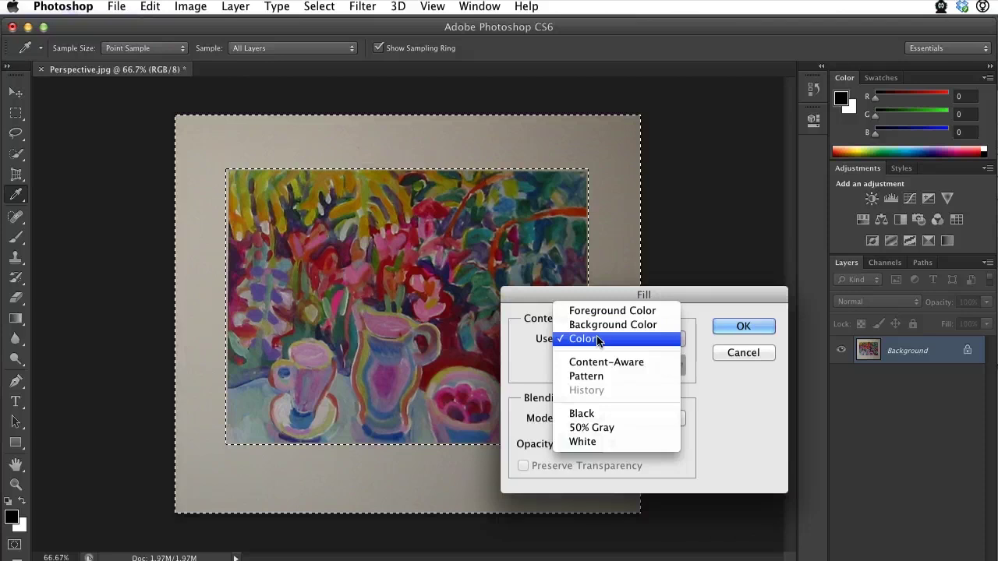
{"action": "left_click", "coordinate": [597, 340]}
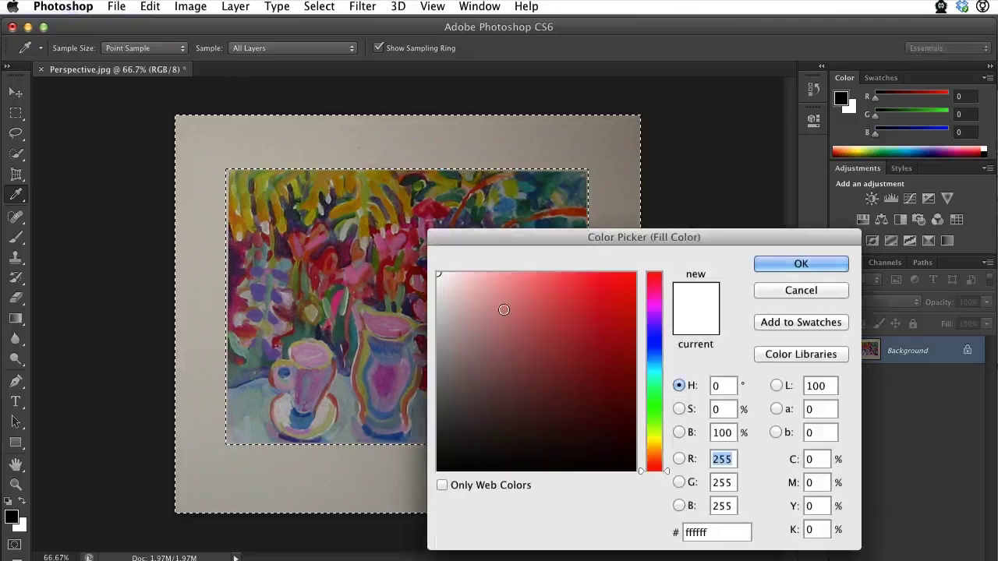
{"action": "left_click_drag", "start_coordinate": [438, 274], "coordinate": [433, 280]}
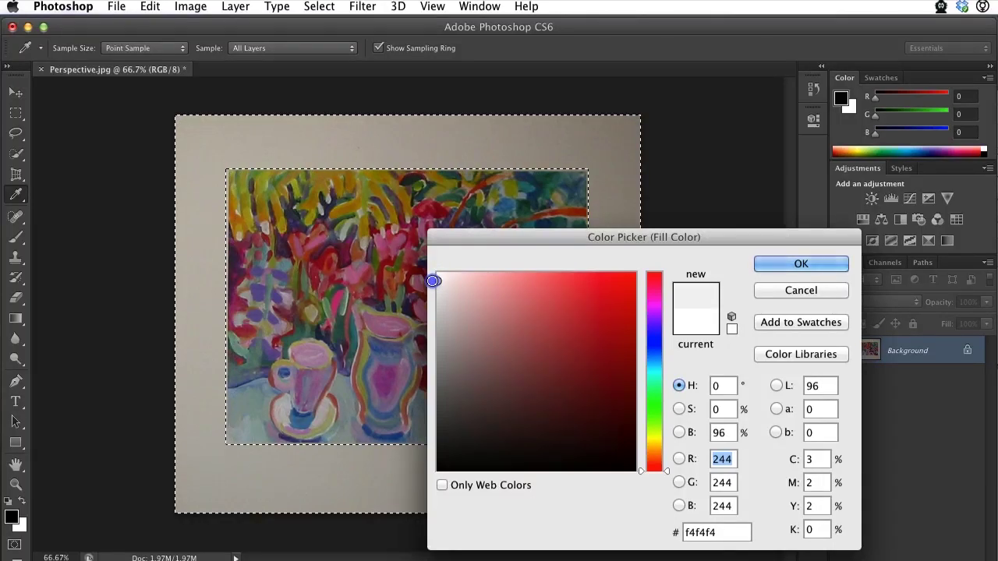
{"action": "left_click_drag", "start_coordinate": [433, 280], "coordinate": [436, 282]}
{"action": "left_click", "coordinate": [780, 264]}
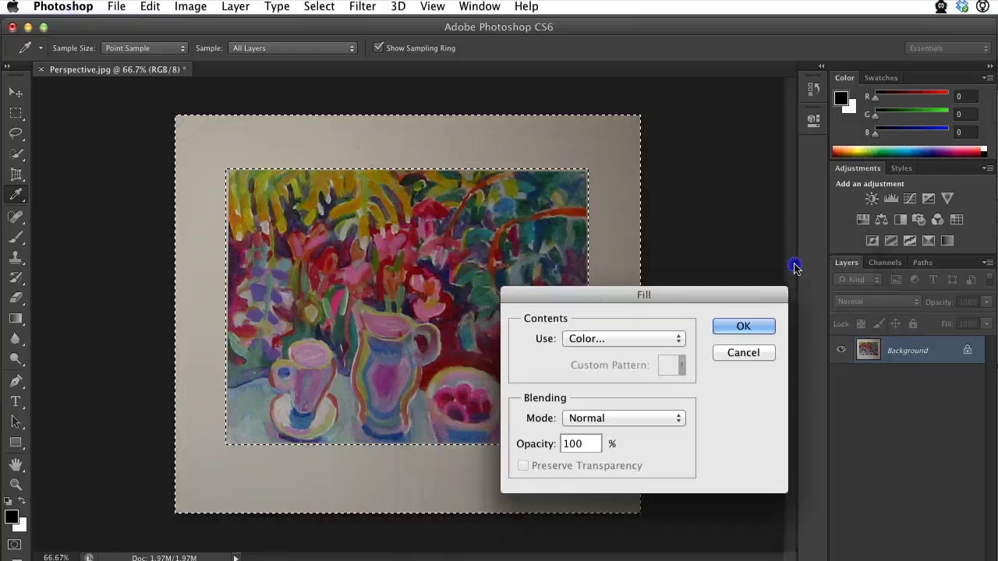
{"action": "left_click", "coordinate": [742, 328]}
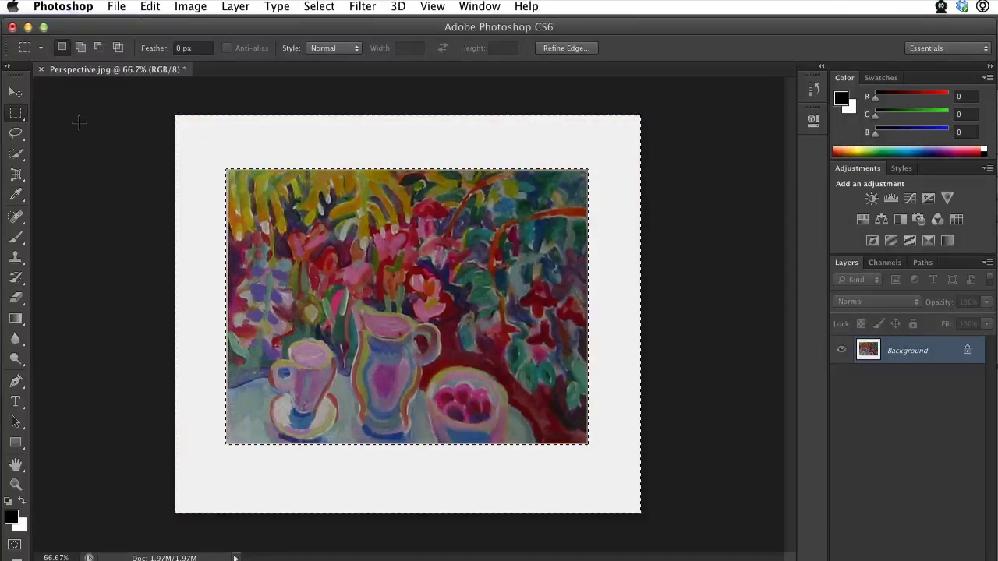
{"action": "left_click", "coordinate": [256, 232]}
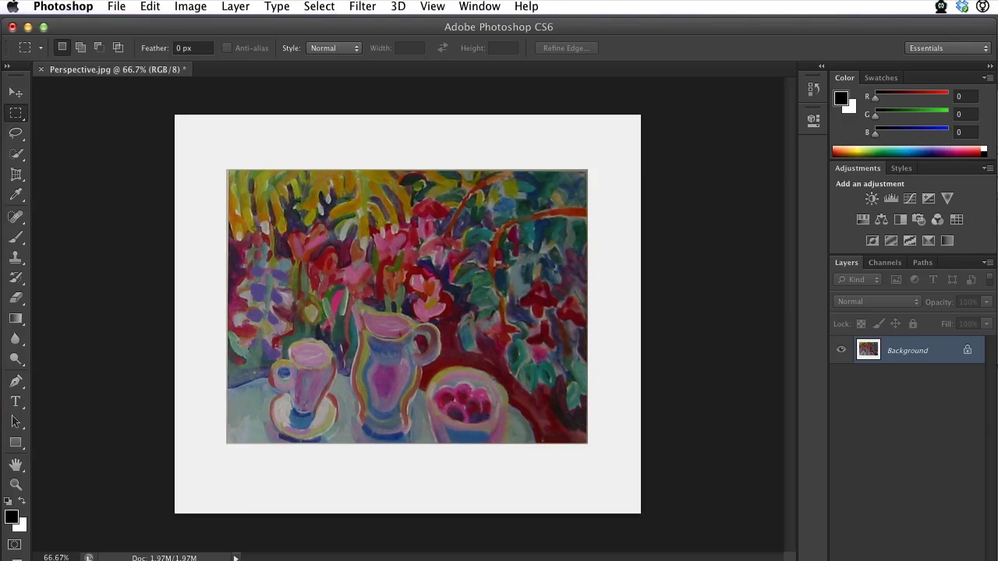
{"action": "left_click", "coordinate": [116, 6]}
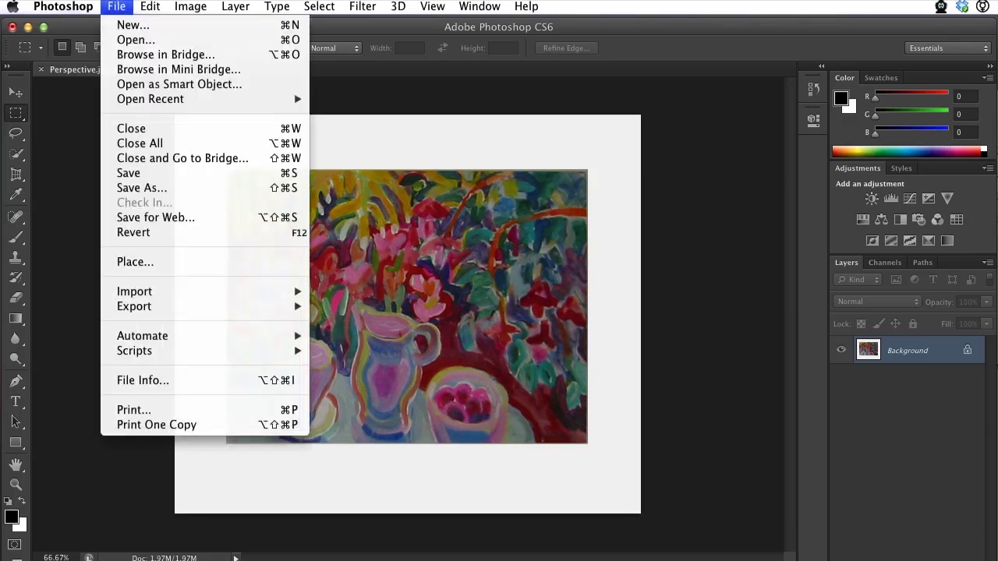
Save as Perspective.psd in Photoshop format inside a newly created 'Completed Tutorials' folder
{"action": "left_click", "coordinate": [160, 188]}
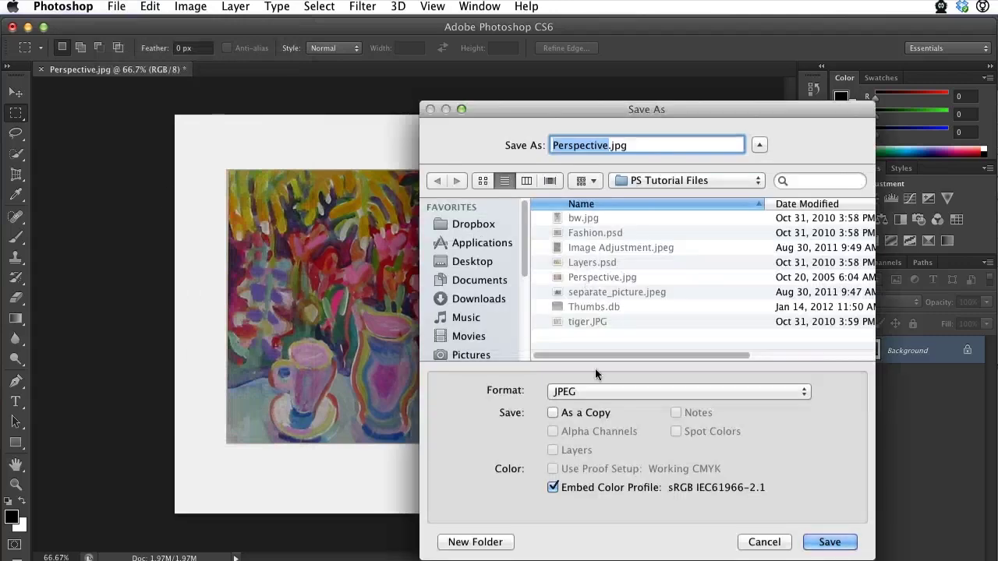
{"action": "left_click", "coordinate": [584, 392]}
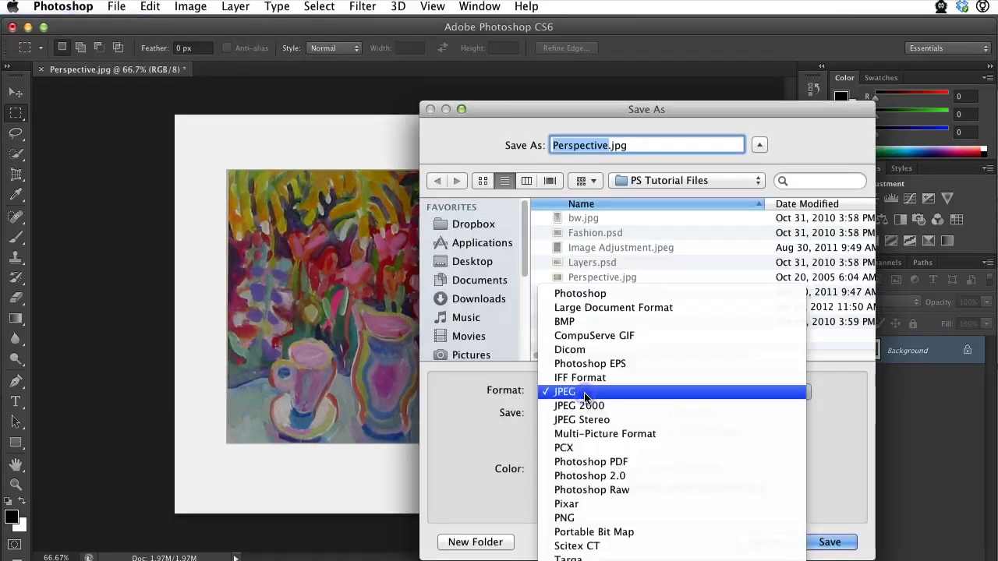
{"action": "left_click", "coordinate": [604, 296]}
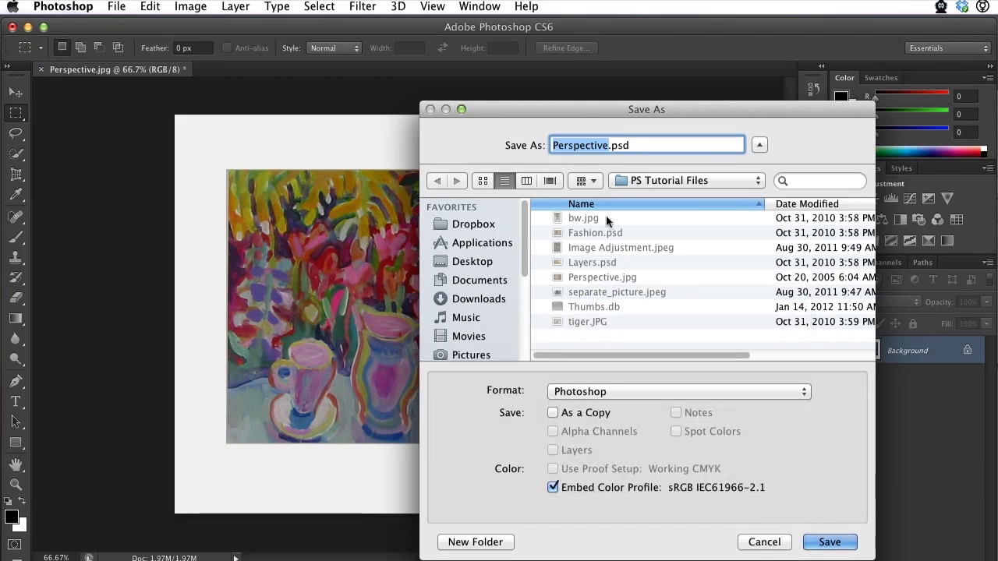
{"action": "left_click", "coordinate": [477, 546]}
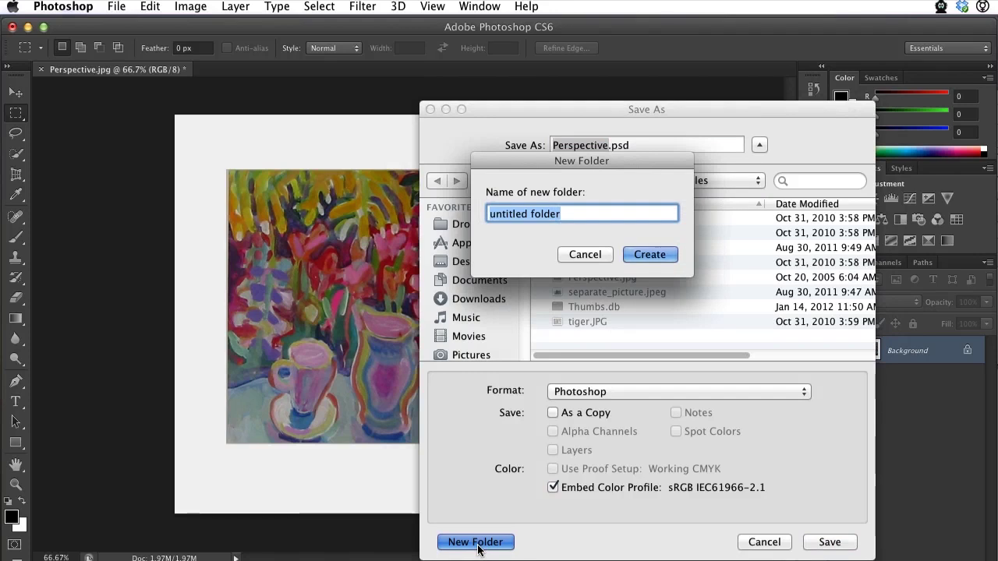
{"action": "type", "text": "Completed "}
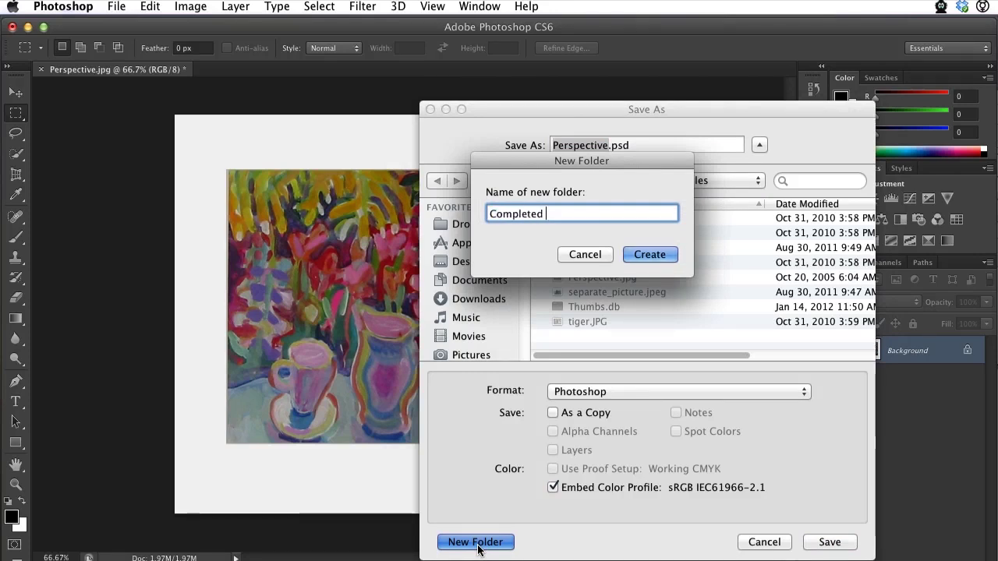
{"action": "type", "text": "Tutorials"}
{"action": "key", "text": "Return"}
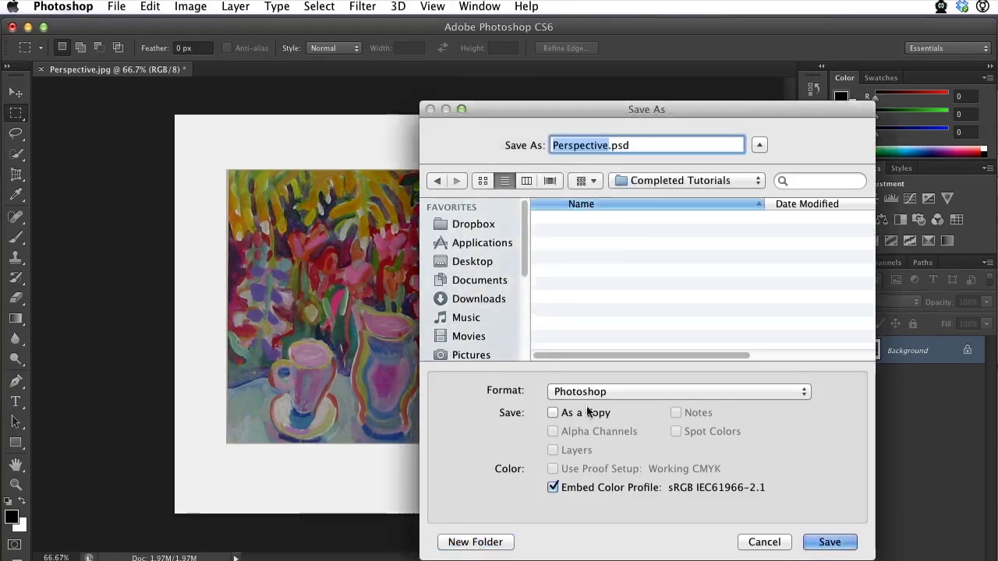
{"action": "left_click", "coordinate": [836, 545]}
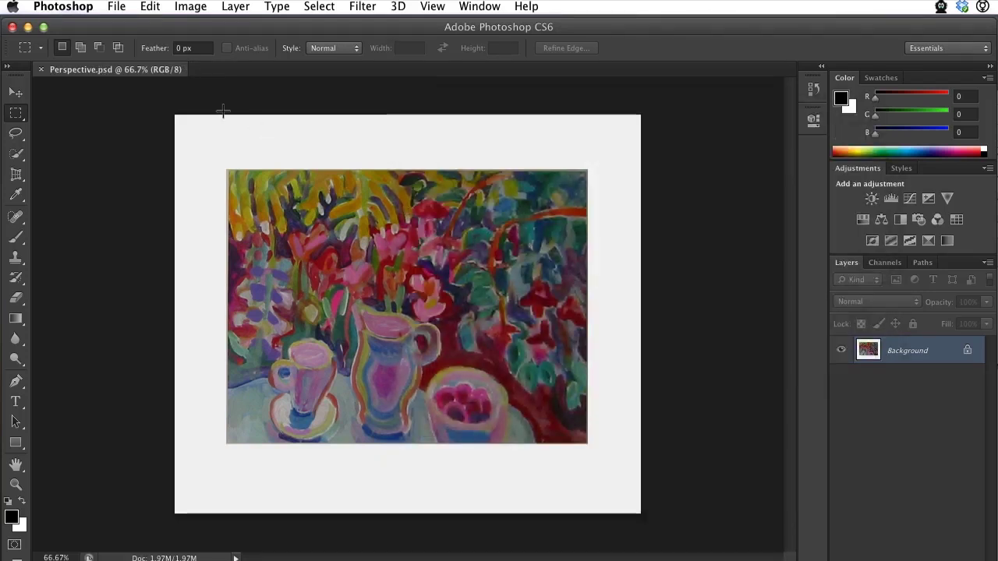
{"action": "left_click", "coordinate": [118, 7]}
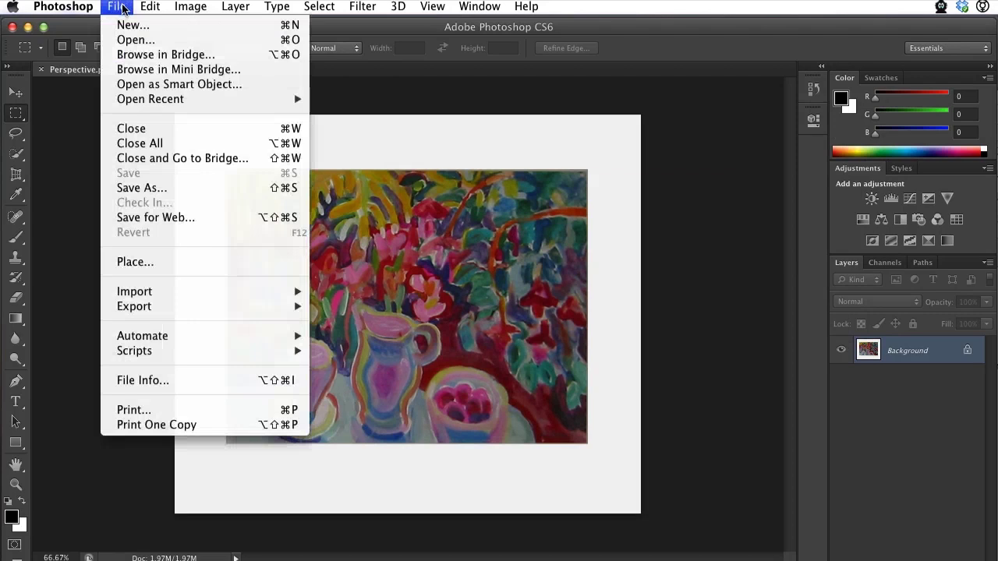
{"action": "left_click", "coordinate": [118, 7]}
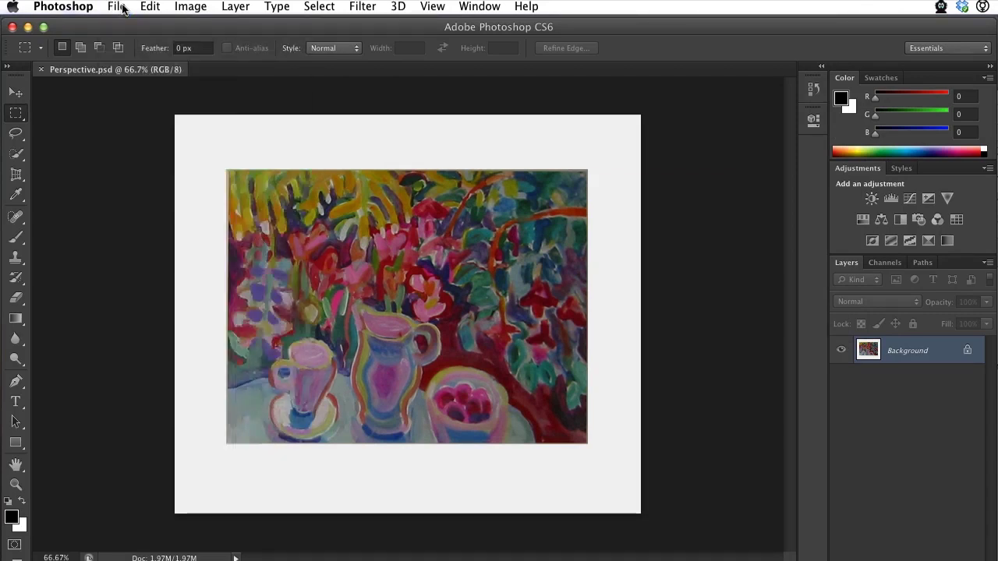